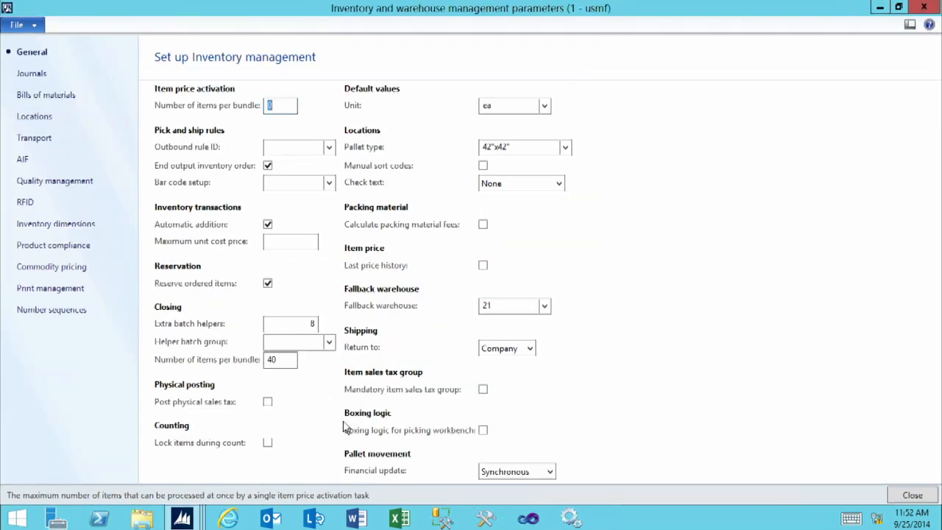
Step: Enable boxing logic for the picking workbench in the inventory and warehouse management parameters and close the form
click(483, 431)
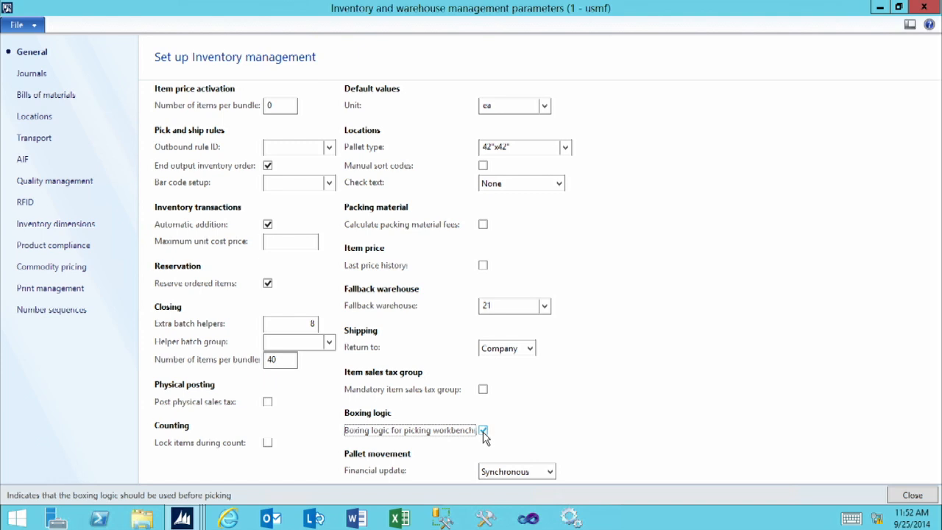
click(912, 495)
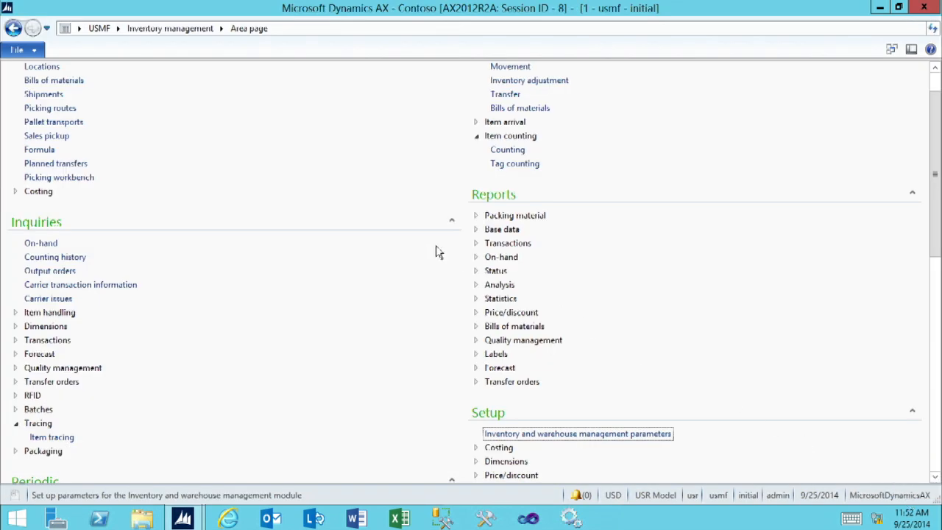
Step: Open released product 10077 (Hat) from Product information management for editing and apply boxing logic for picking work bench to it
click(118, 29)
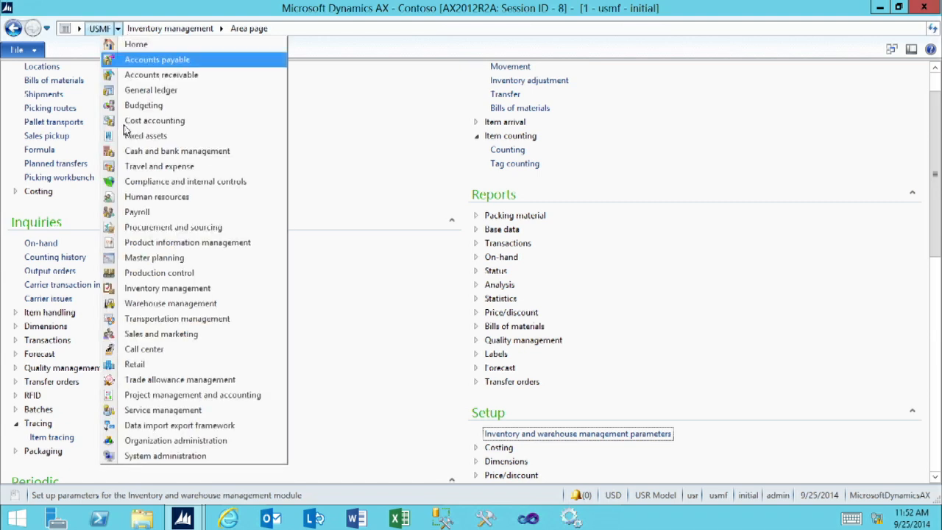
click(155, 242)
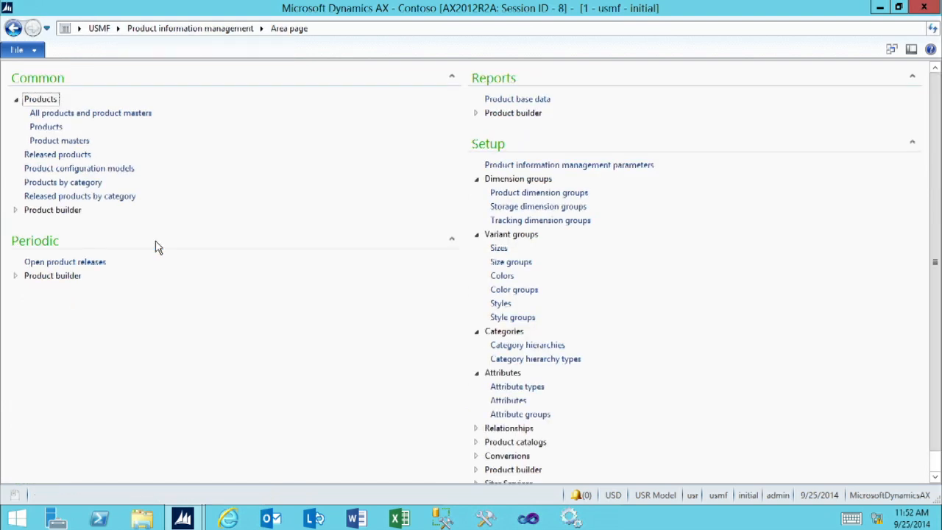
click(44, 154)
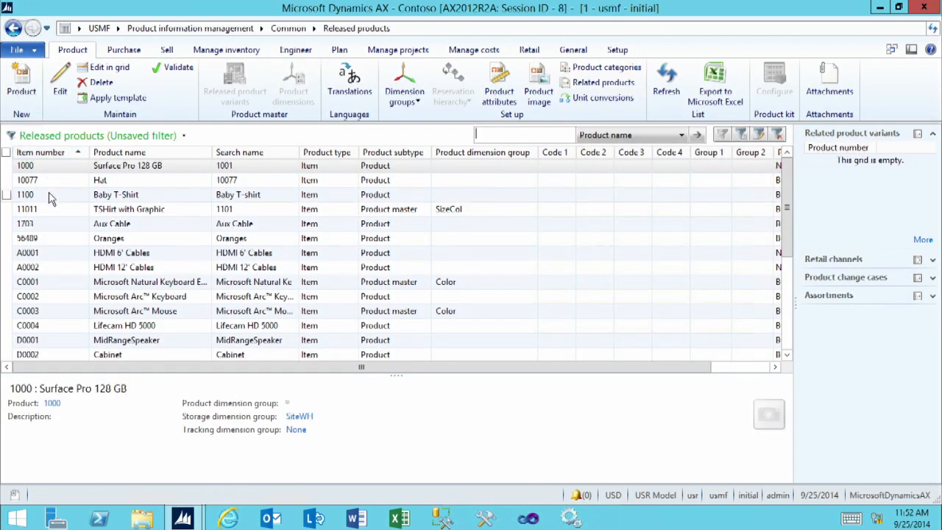
click(49, 182)
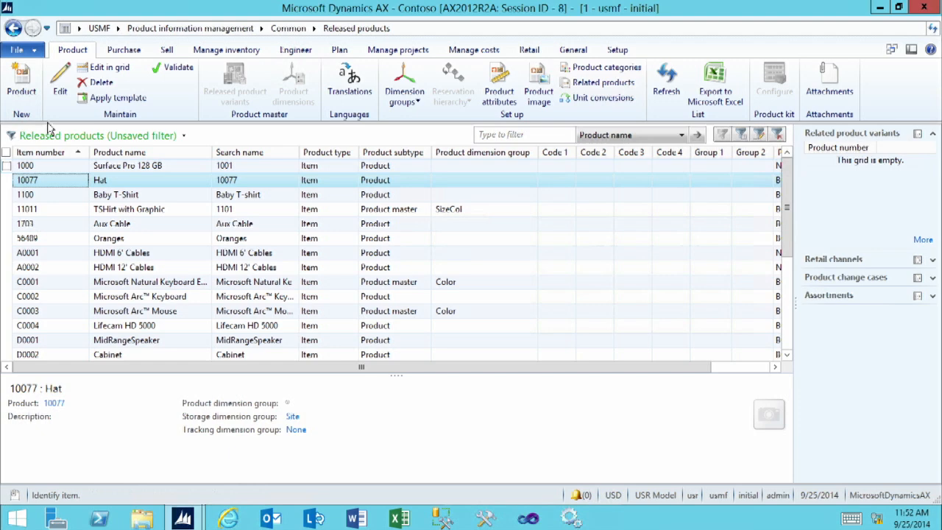
click(60, 84)
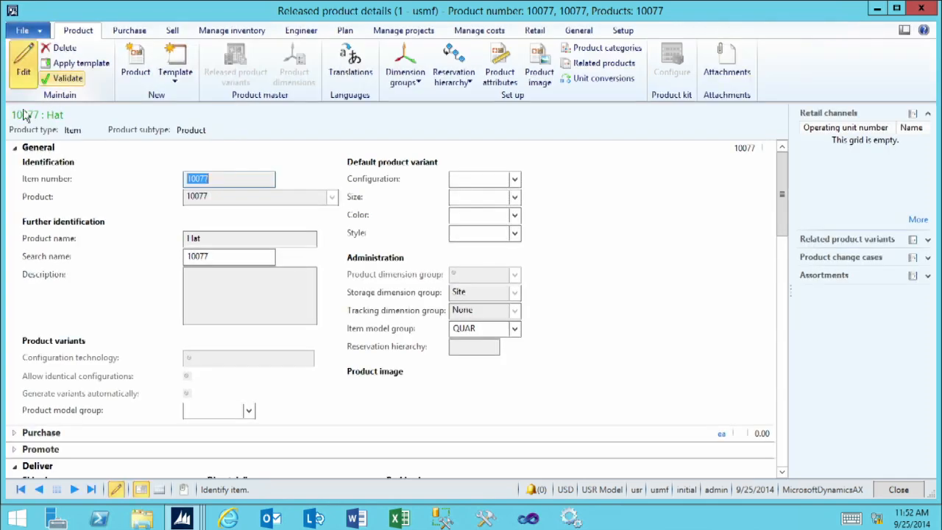
click(16, 149)
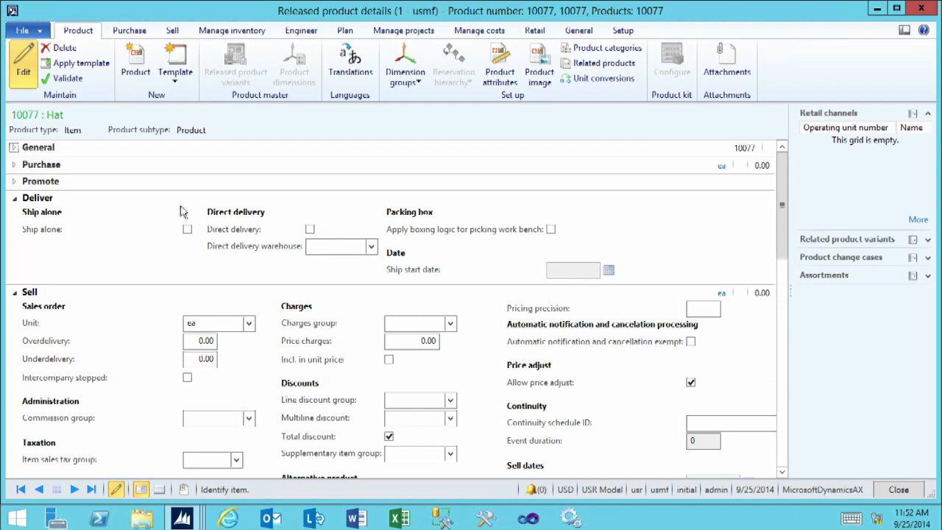
click(550, 230)
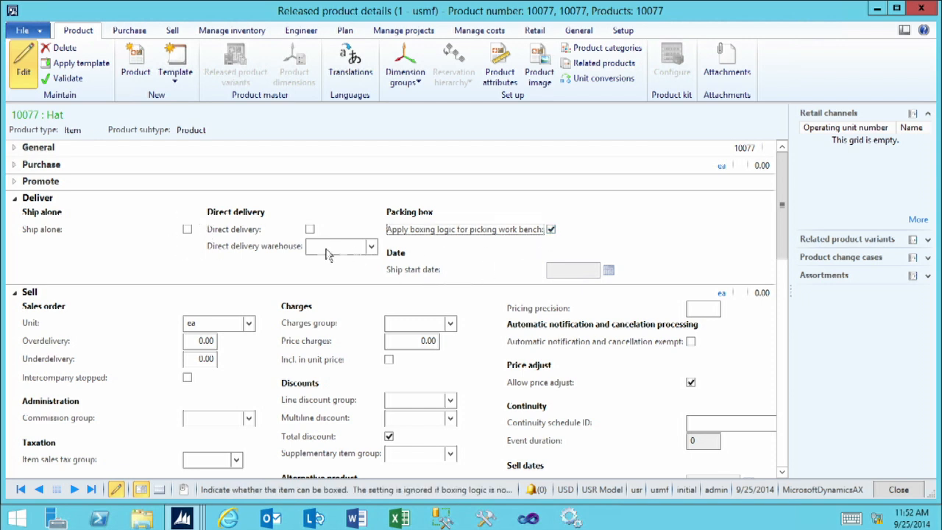
Step: Collapse the expanded sections of the Hat product and set its net weight to 1.2 in the inventory details
click(14, 198)
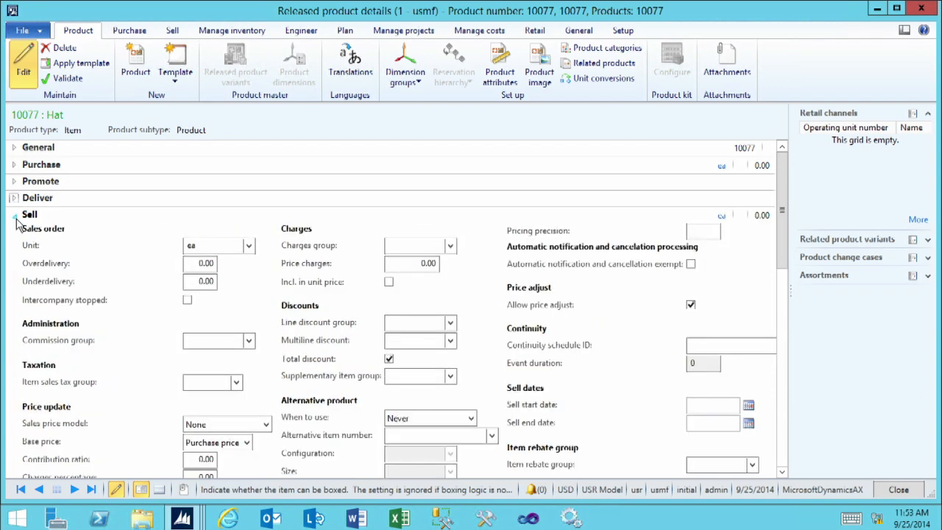
click(14, 215)
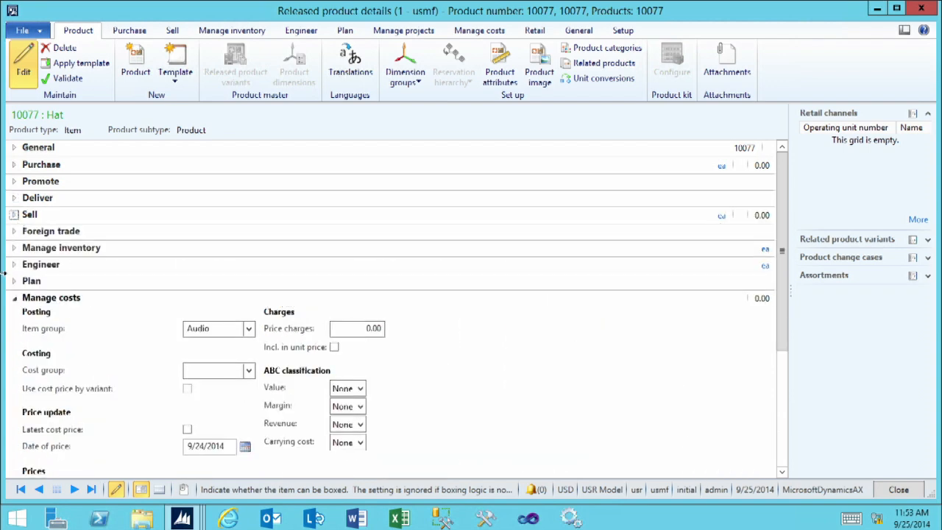
click(14, 299)
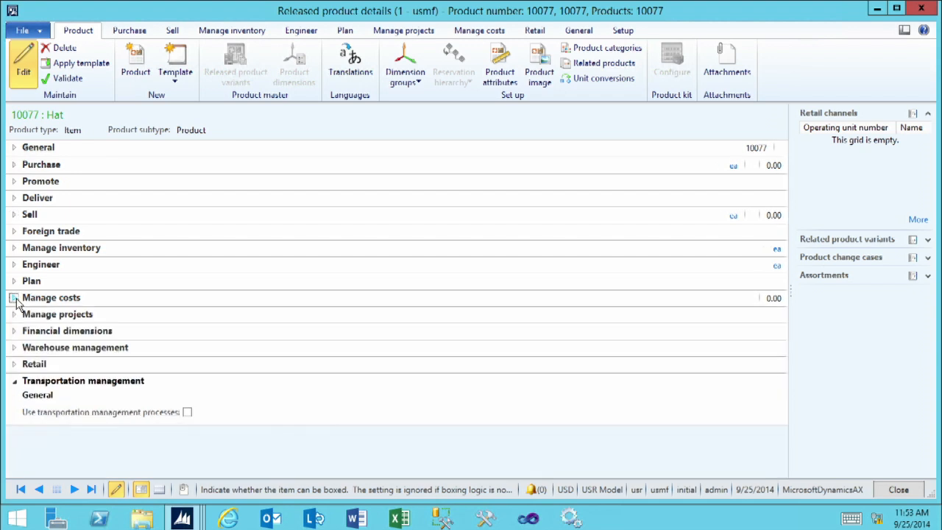
click(31, 250)
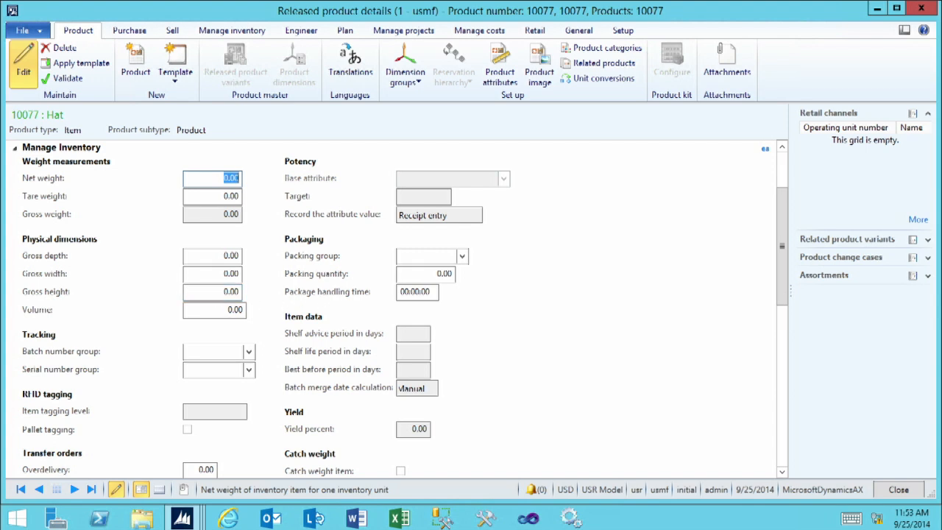
text(1.2)
key(Tab)
Step: Set the Hat's gross depth to 1, gross width to 2, gross height to 3 and volume to 4, and close the product details
click(232, 256)
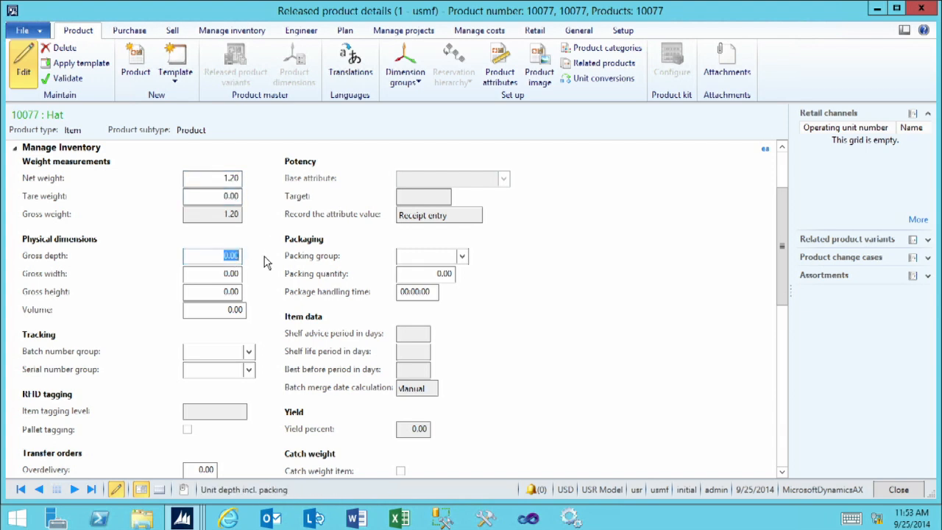
text(1)
key(Tab)
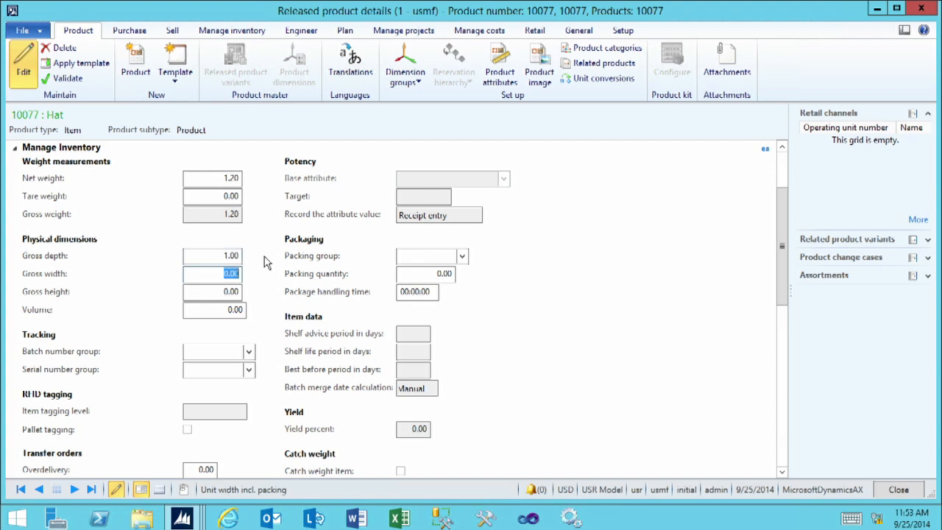
text(2)
key(Tab)
text(3)
key(Tab)
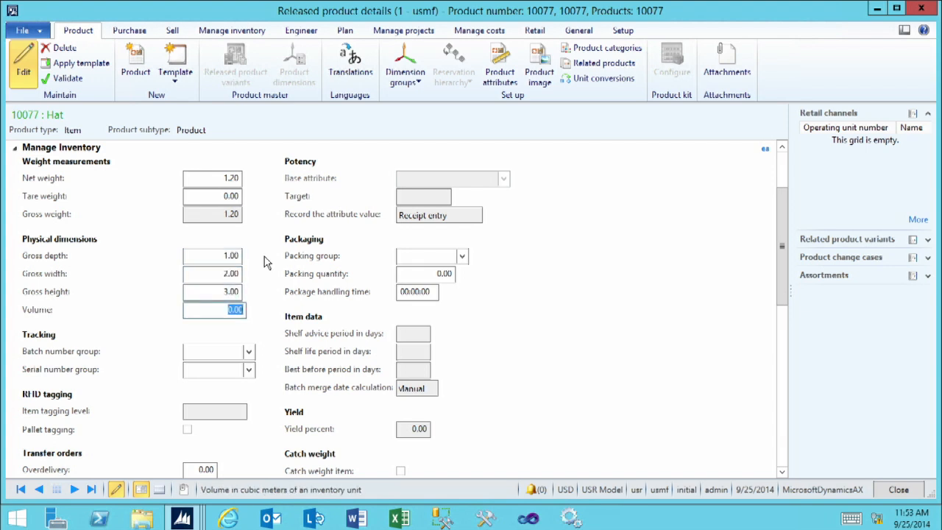
text(4)
key(Tab)
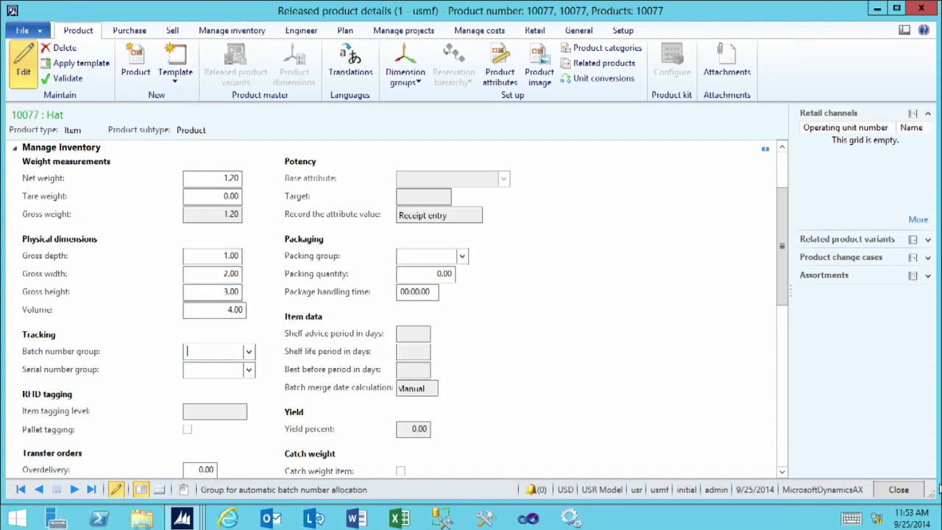
click(899, 490)
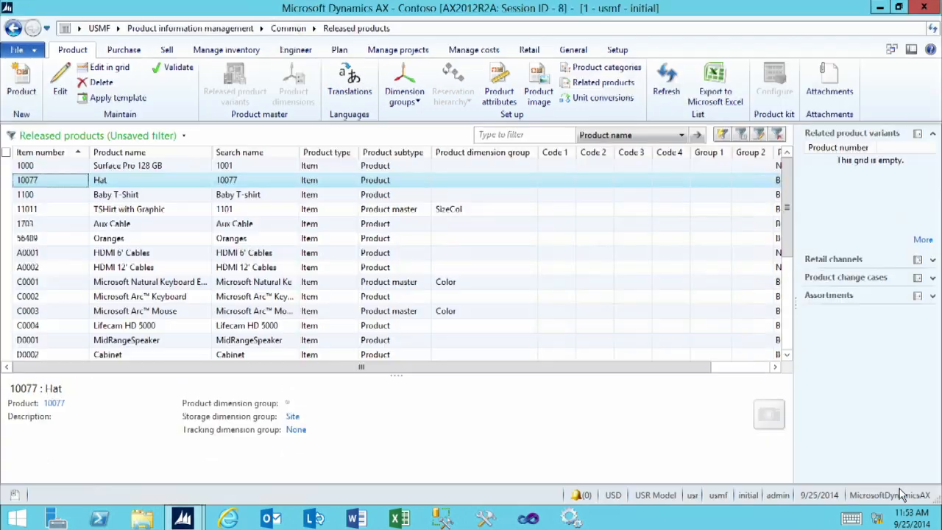
Step: Open the box definitions under the boxing logic setup in Inventory management and reposition the packing box window
click(117, 28)
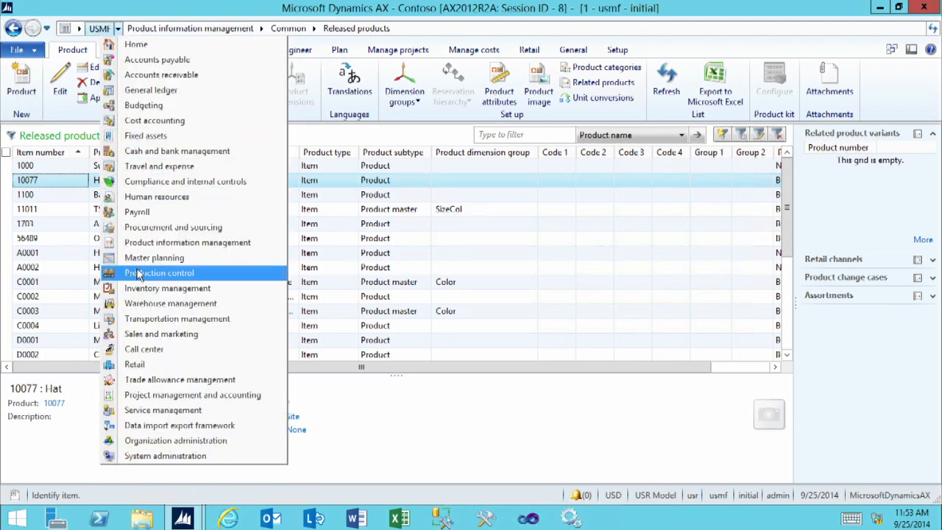
click(152, 291)
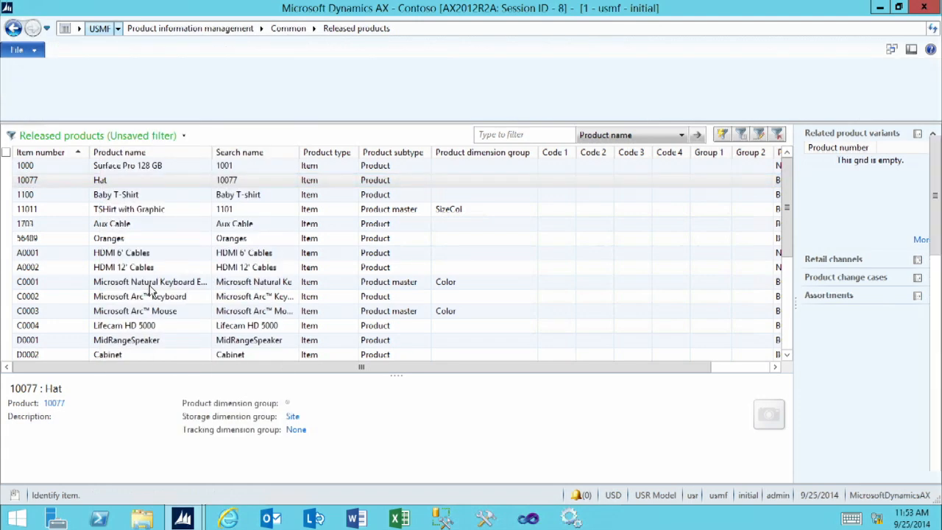
key(Tab)
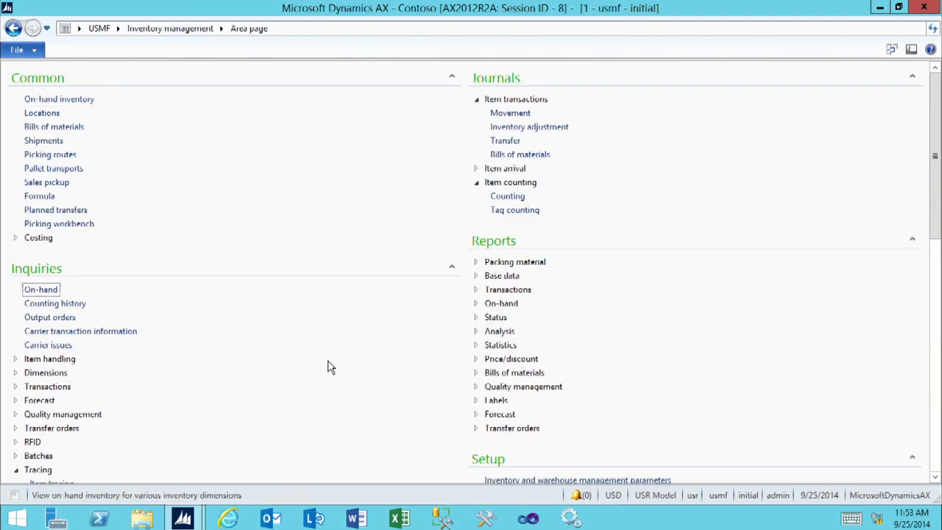
scroll(323, 368, down, 3)
scroll(333, 366, down, 8)
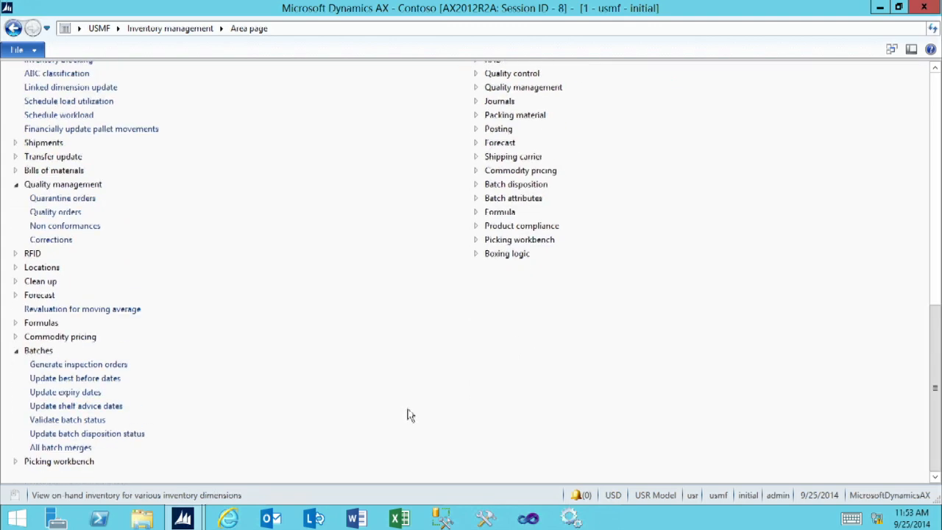
click(475, 255)
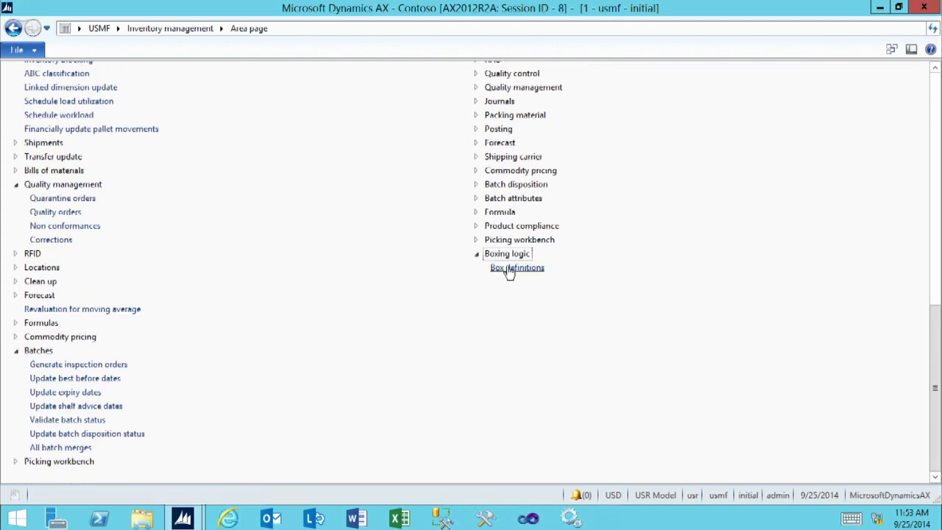
click(518, 268)
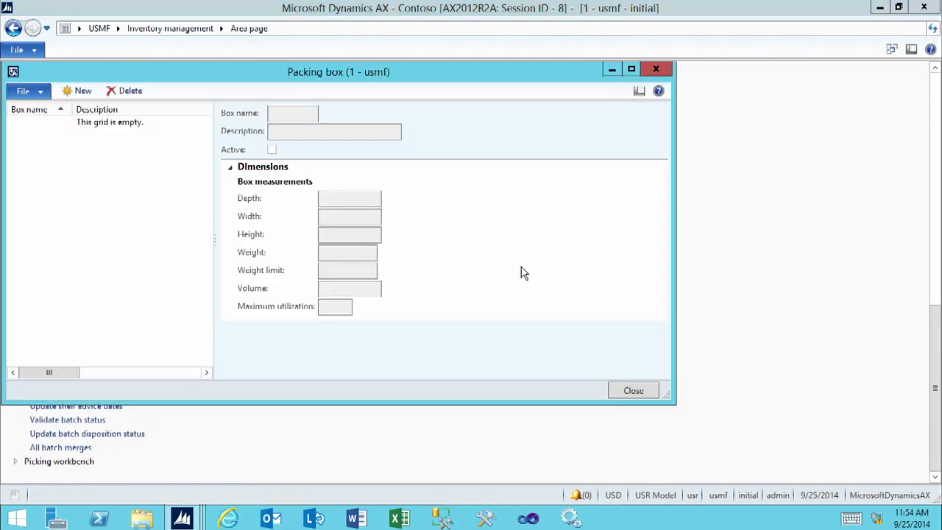
drag(446, 76, 518, 72)
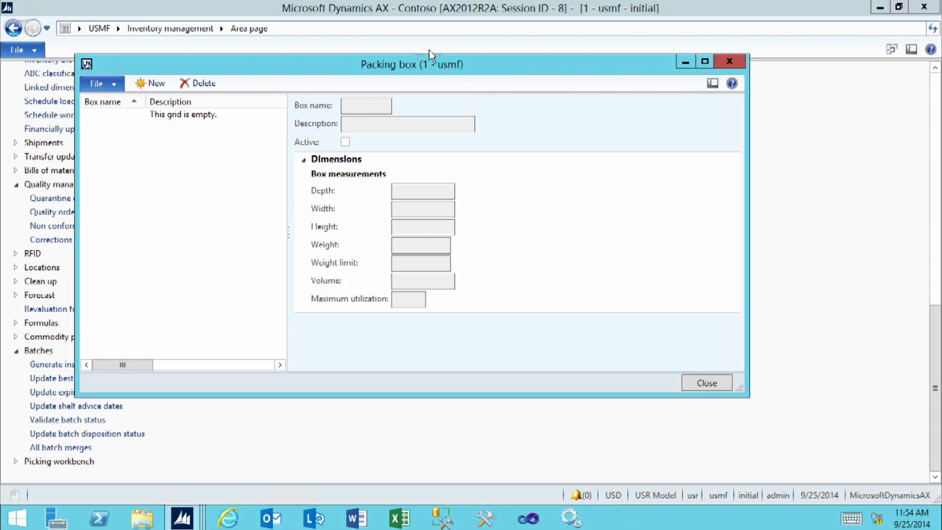
Step: Create a packing box named 10x14 with the description "10 x 14 Box - Small"
click(151, 83)
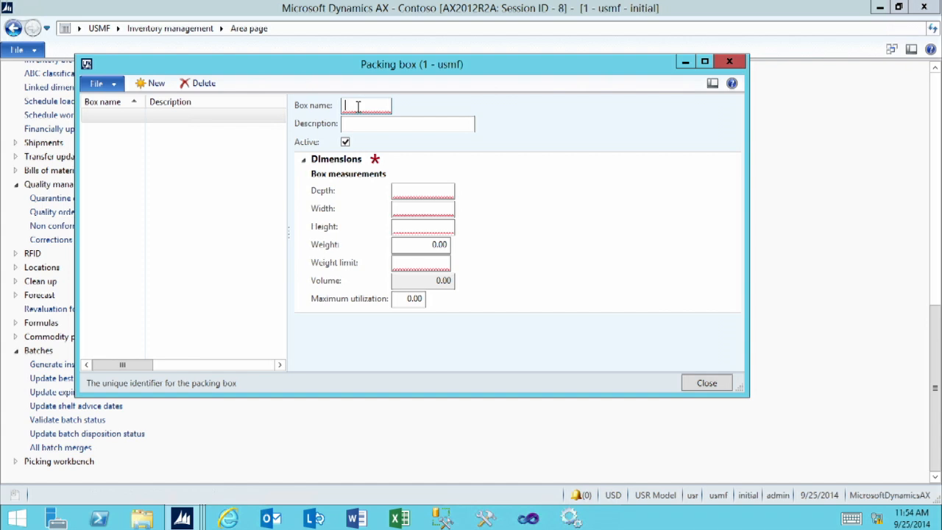
text(10x14)
key(Tab)
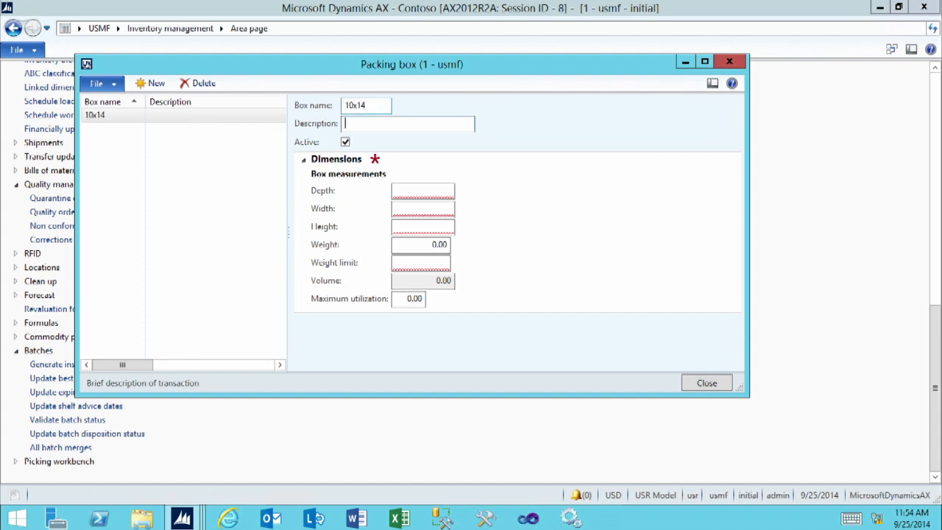
text(10 x 14 Box - Small)
key(Tab)
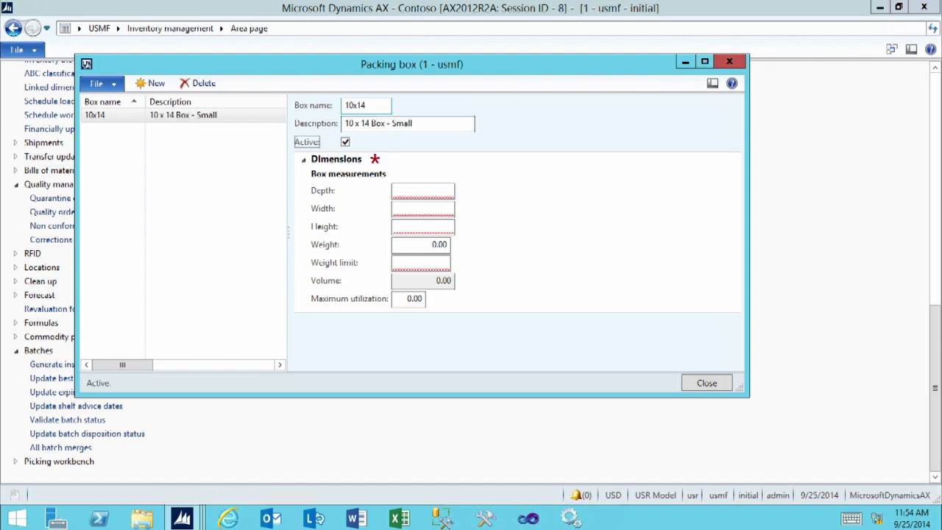
Step: Set the 10x14 box's measurements to depth 10, width 14 and height 14
click(411, 194)
click(415, 196)
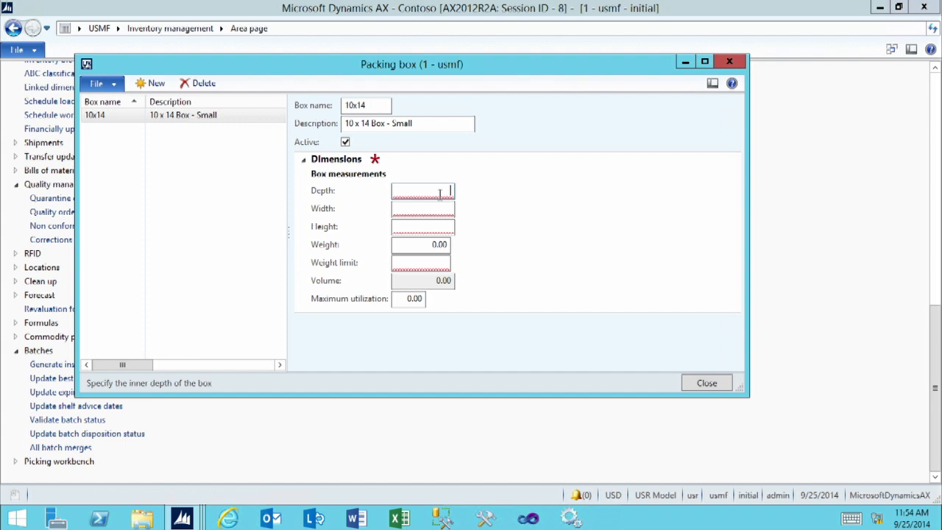
text(10)
key(Tab)
text(1)
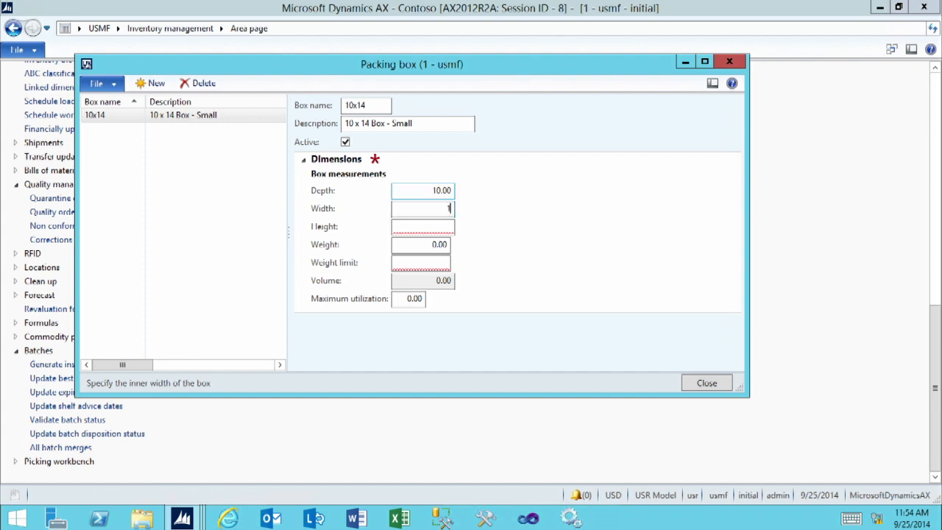
text(4)
key(Tab)
text(14)
key(Tab)
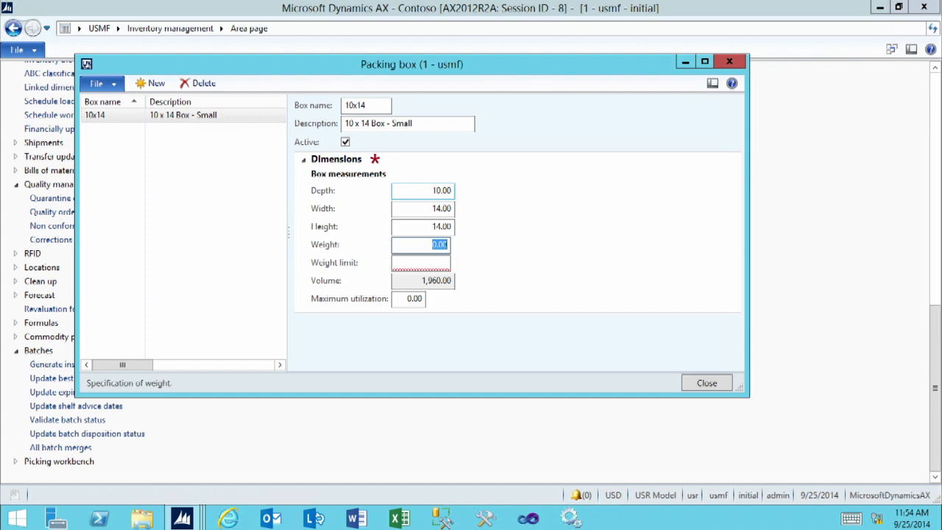
Step: Set the 10x14 box's weight to 0.2, its weight limit to 25 and its maximum utilization to 75
text(.2)
key(Tab)
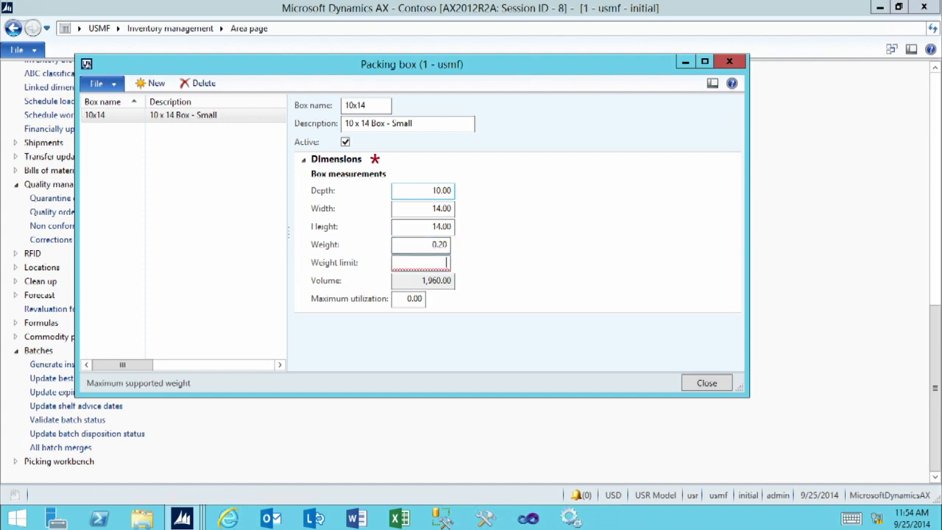
text(25)
key(Tab)
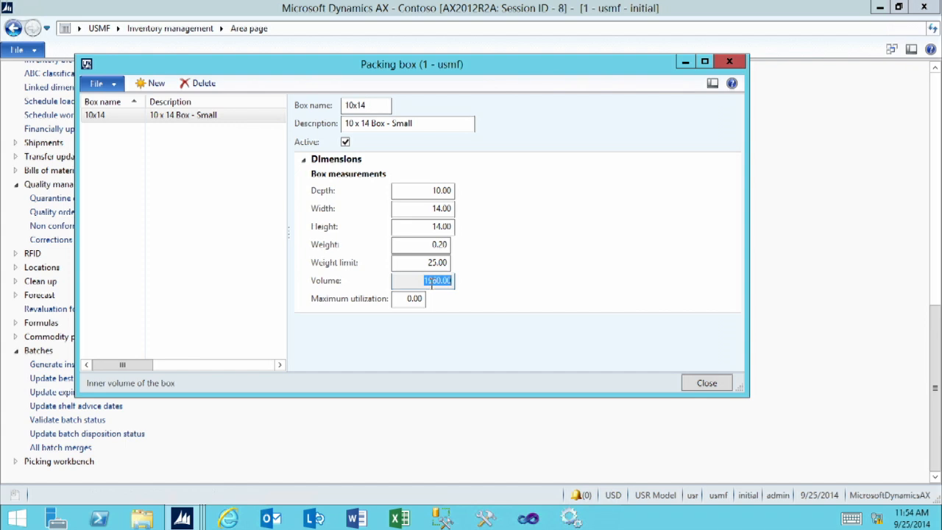
click(402, 299)
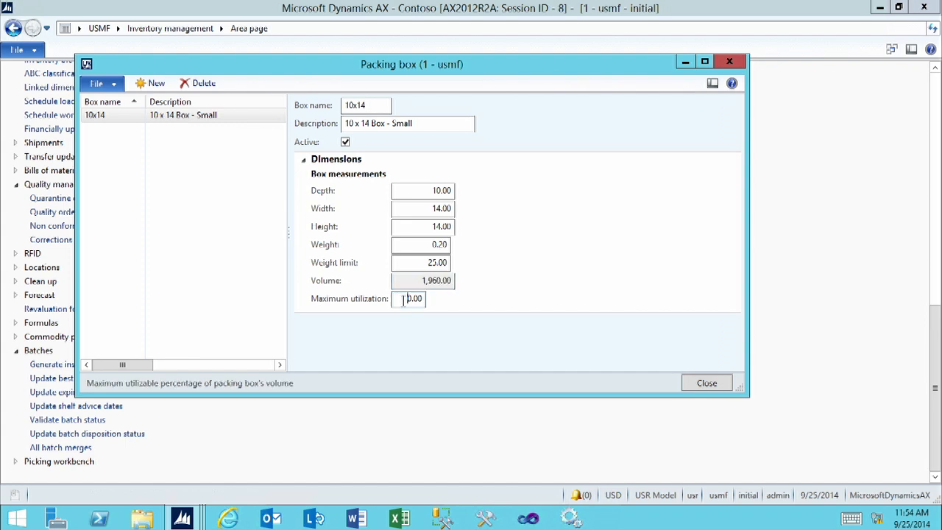
drag(402, 299, 437, 305)
text(75)
key(Tab)
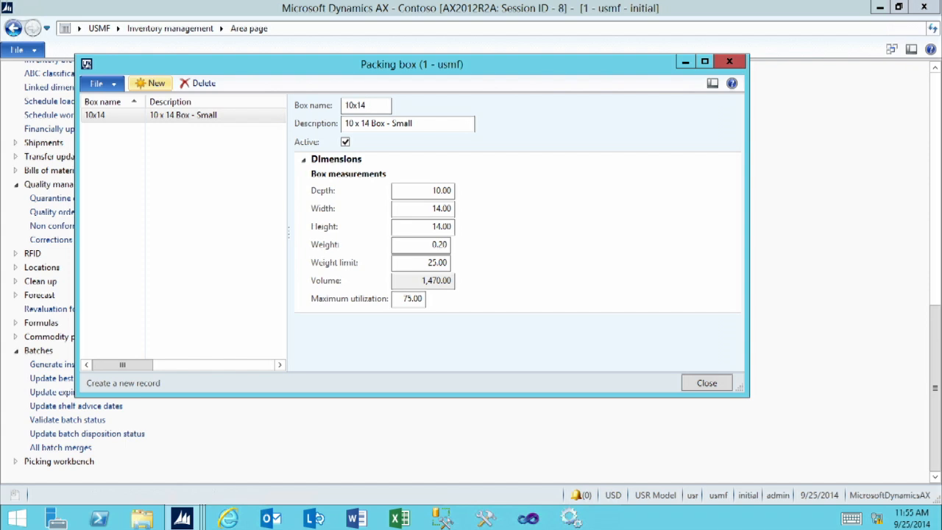